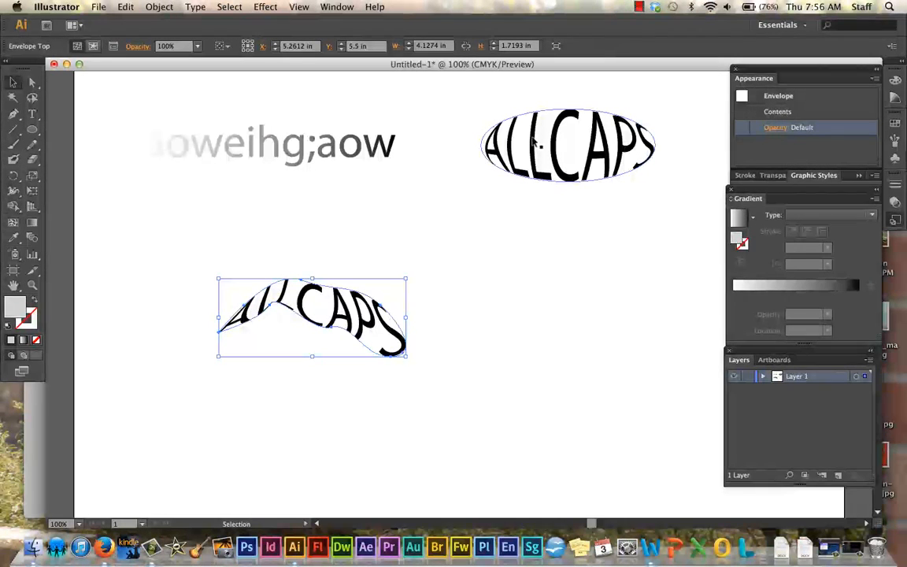
- Shift the gradient-filled text slightly and try the Eyedropper on its first few letters
{"action": "left_click_drag", "start_coordinate": [268, 144], "coordinate": [287, 154]}
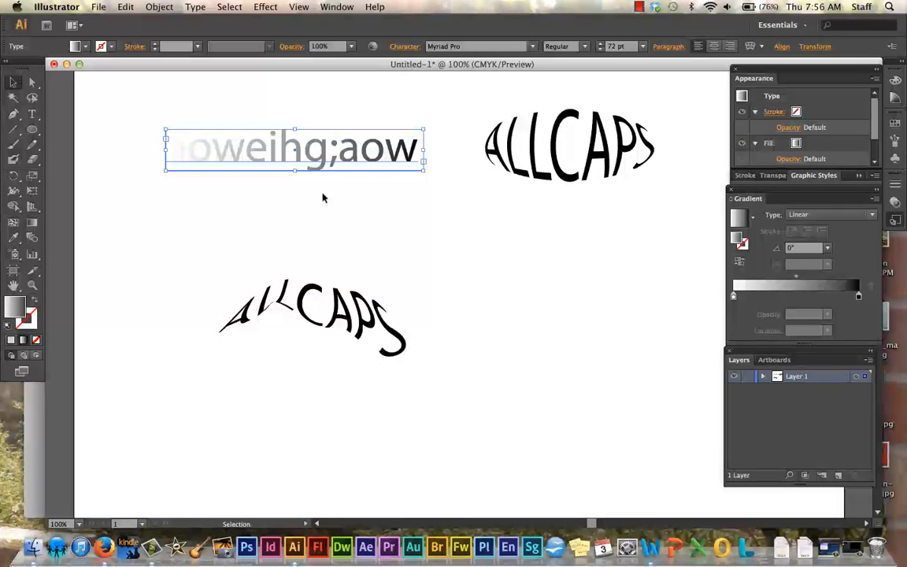
{"action": "double_click", "coordinate": [251, 154]}
{"action": "left_click_drag", "start_coordinate": [244, 152], "coordinate": [154, 152]}
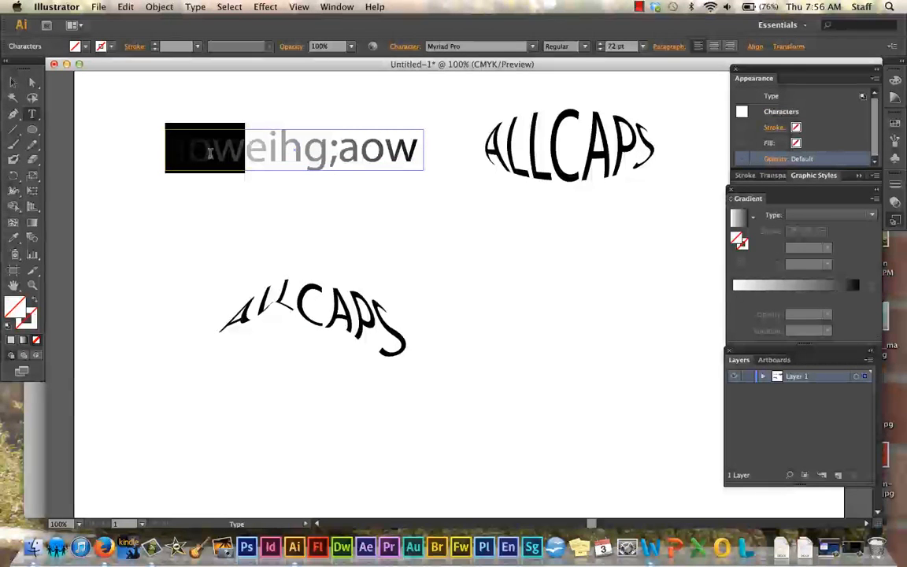
{"action": "left_click", "coordinate": [13, 237]}
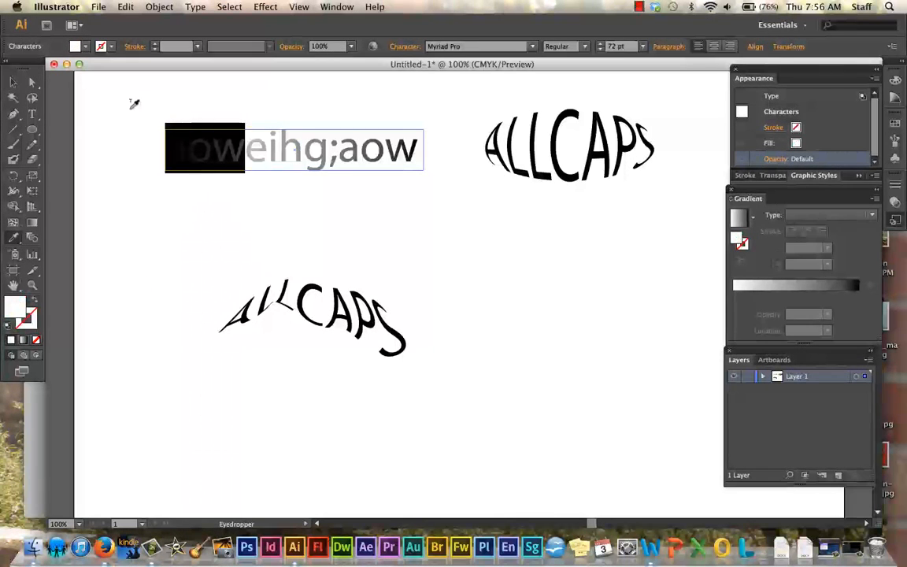
{"action": "left_click", "coordinate": [13, 83]}
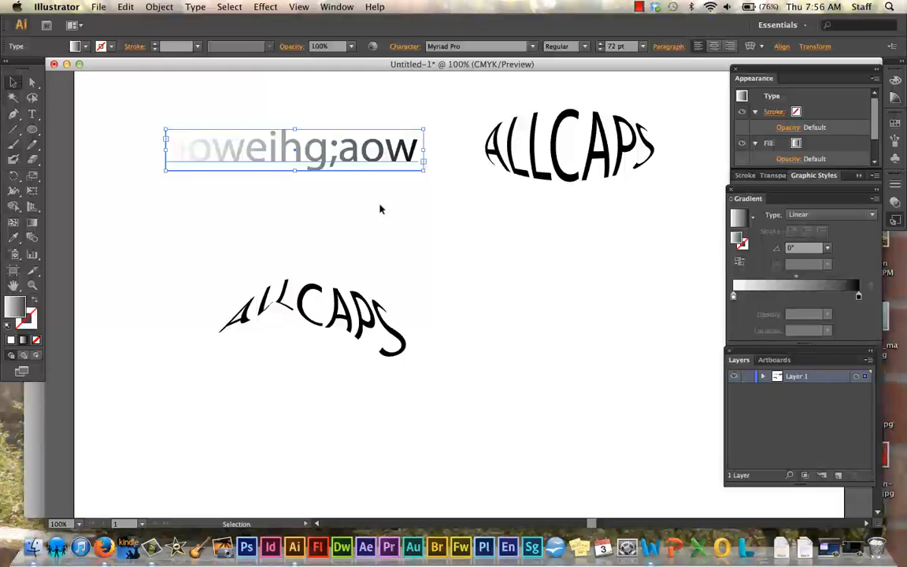
{"action": "left_click", "coordinate": [423, 196]}
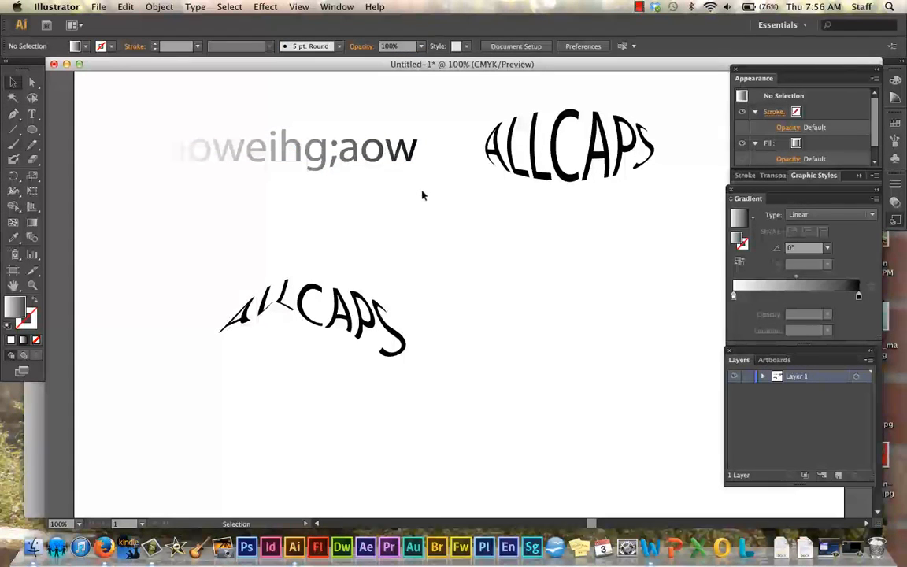
- Move the gradient-filled text up toward the upper edge of the artboard
{"action": "left_click_drag", "start_coordinate": [364, 152], "coordinate": [358, 126]}
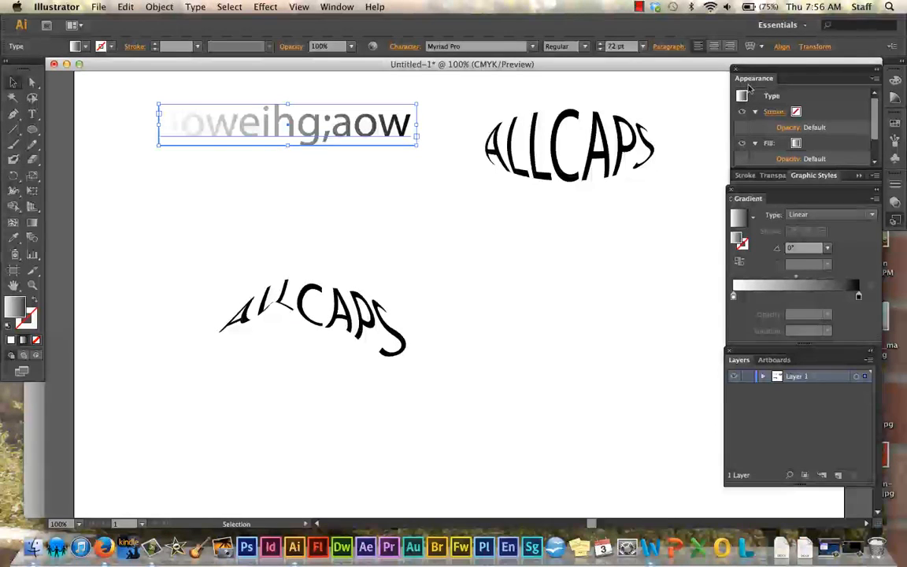
{"action": "left_click", "coordinate": [333, 7]}
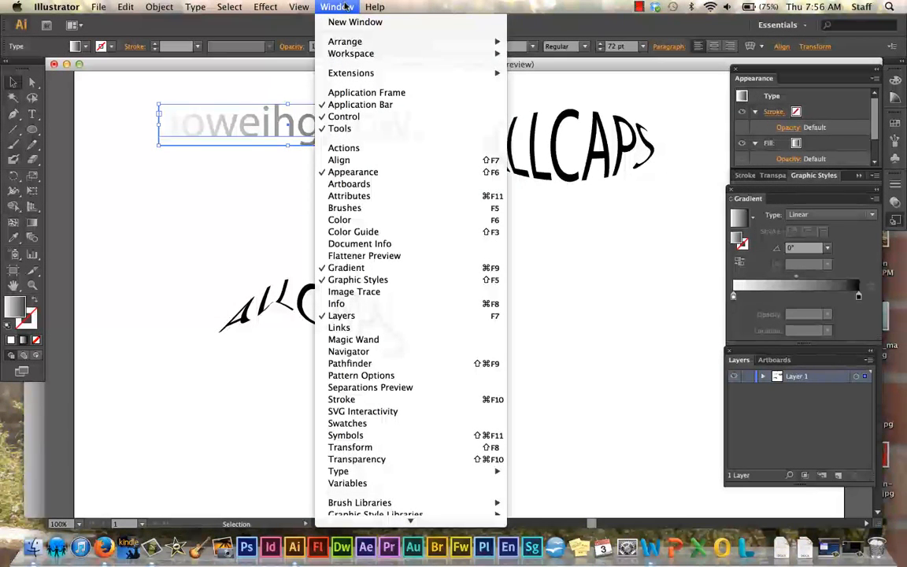
{"action": "left_click", "coordinate": [345, 6]}
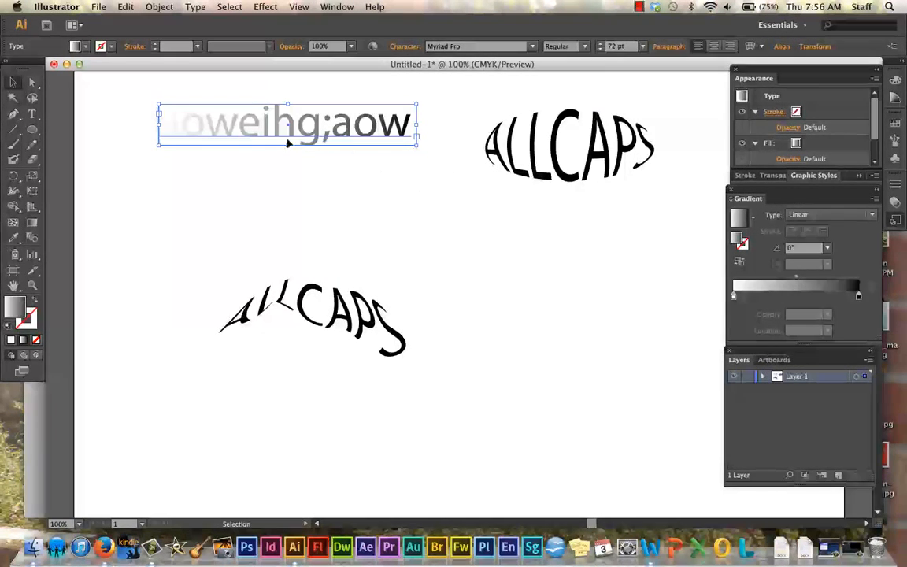
- Create an area text box beneath the gradient text and enter "awioehrug;aowiehg"
{"action": "left_click", "coordinate": [34, 114]}
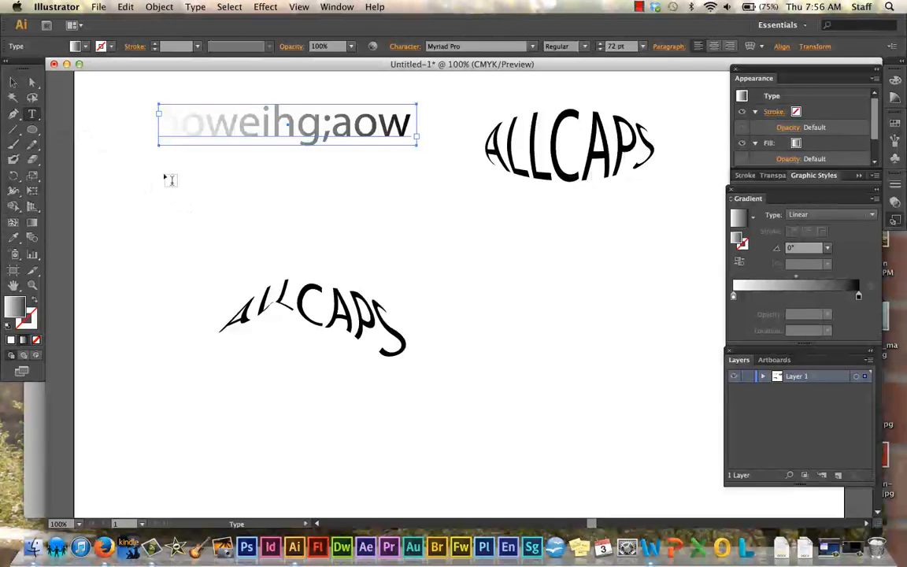
{"action": "left_click_drag", "start_coordinate": [164, 175], "coordinate": [409, 217]}
{"action": "type", "text": "awioehrug;aowiehg"}
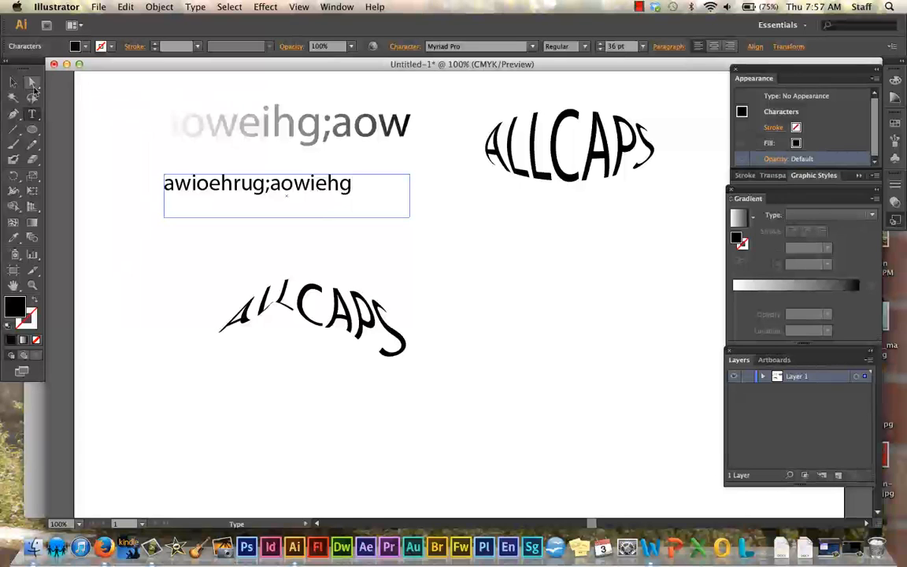
- Select the new text object and set its fill to None
{"action": "left_click", "coordinate": [12, 81]}
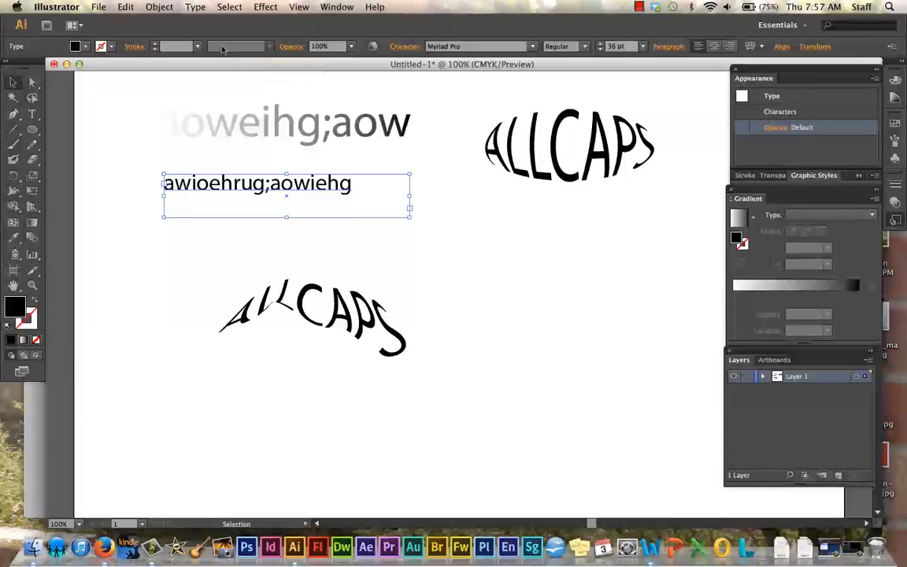
{"action": "left_click", "coordinate": [85, 47]}
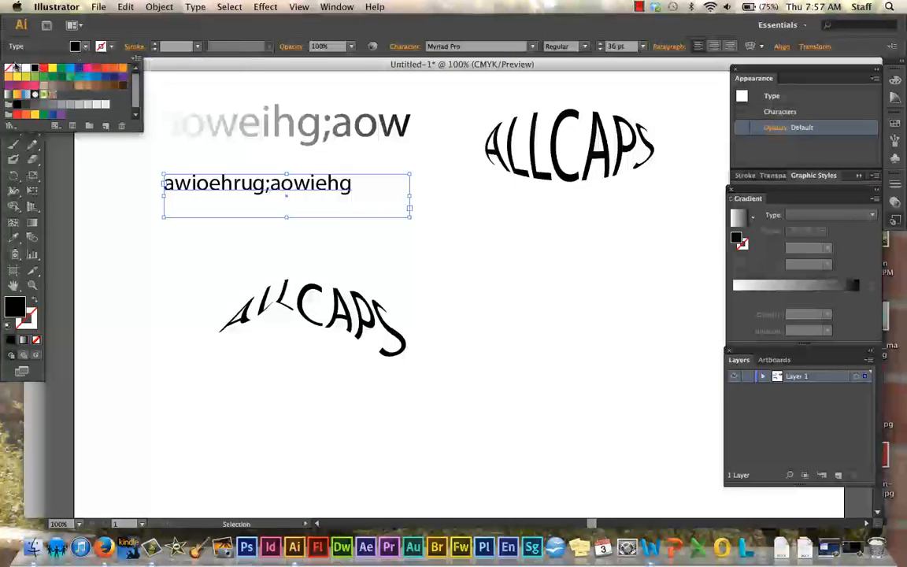
{"action": "left_click", "coordinate": [14, 67]}
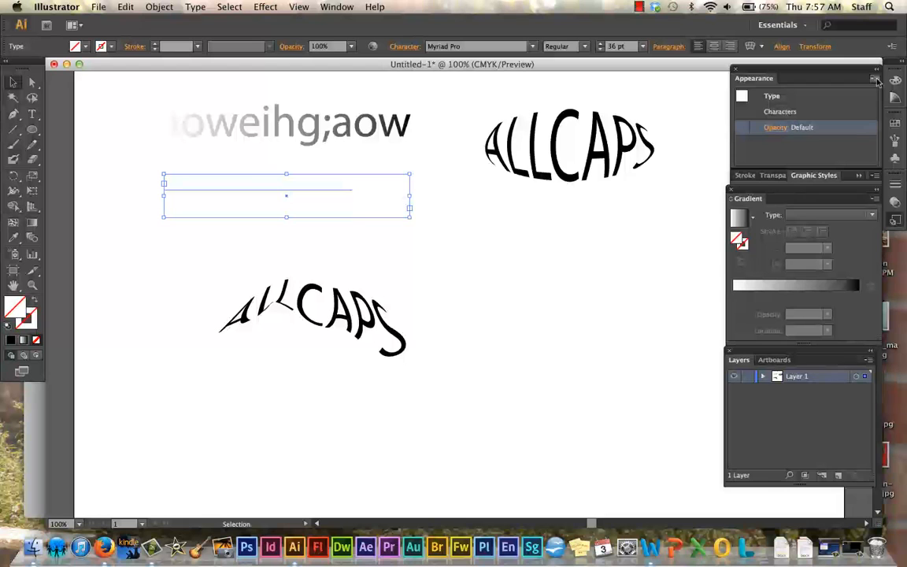
- Add a new fill to the text's appearance and assign it the Orange, Yellow gradient swatch
{"action": "left_click", "coordinate": [876, 78]}
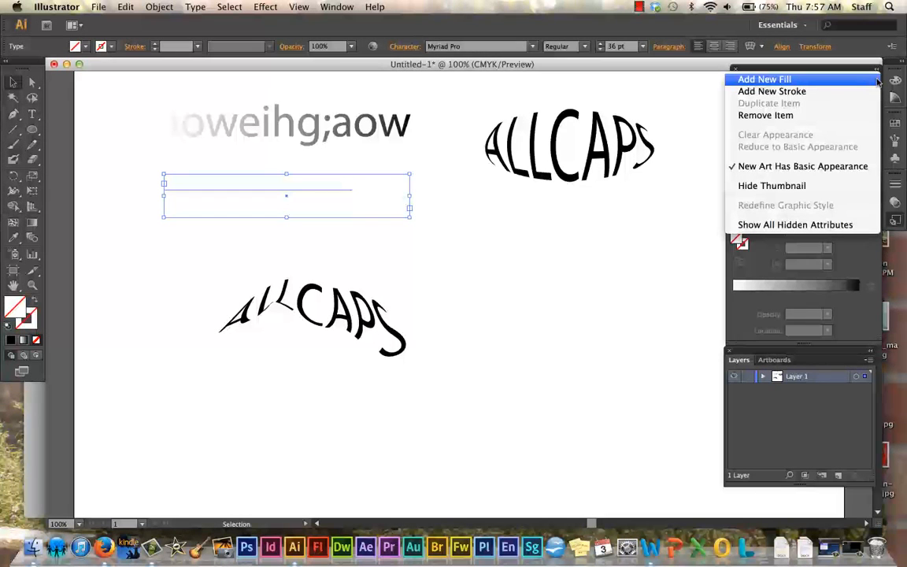
{"action": "left_click", "coordinate": [776, 82]}
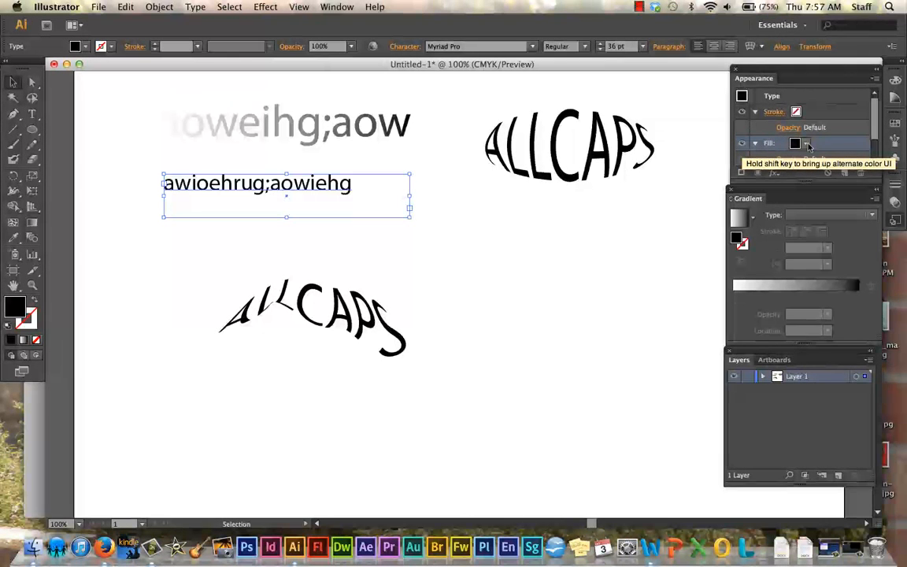
{"action": "left_click", "coordinate": [807, 145]}
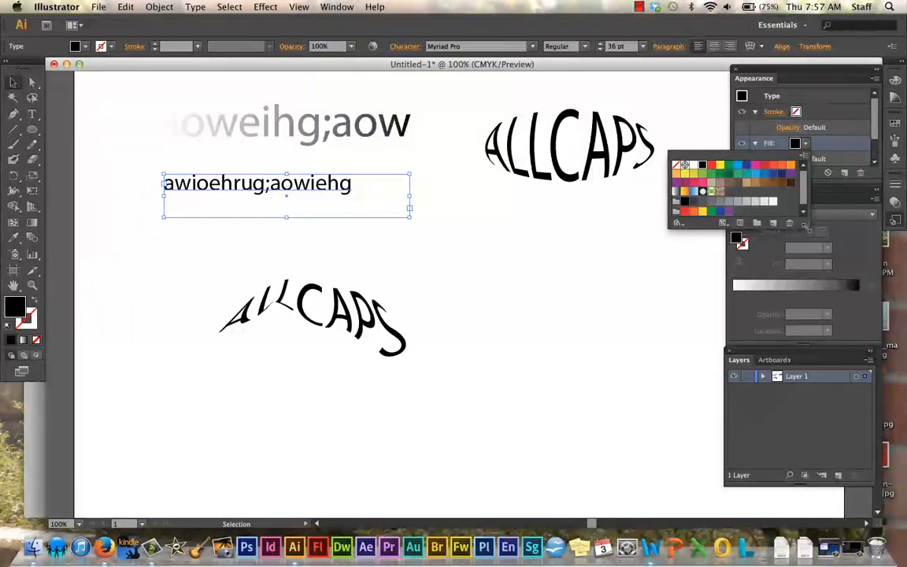
{"action": "left_click_drag", "start_coordinate": [804, 224], "coordinate": [807, 310]}
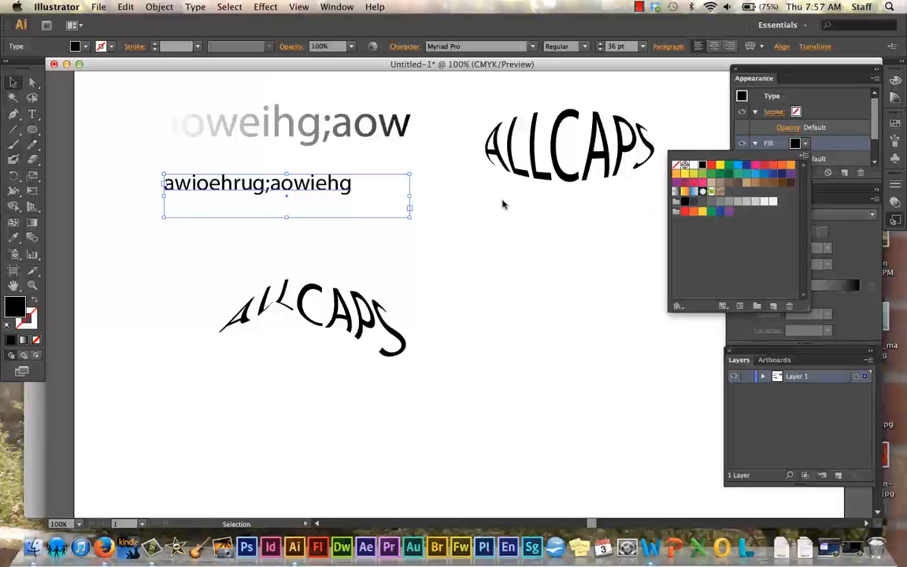
{"action": "left_click", "coordinate": [685, 193]}
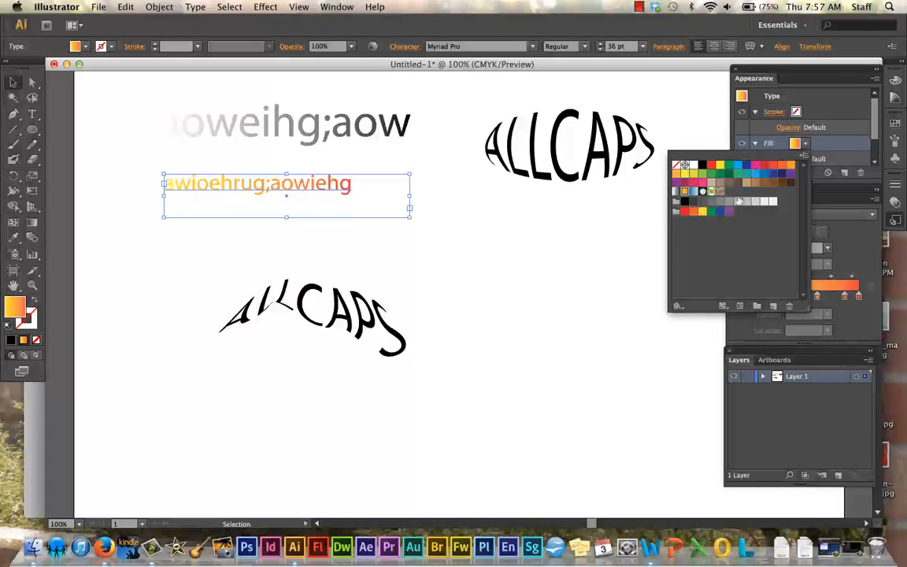
- Create a new swatch from the current gradient and name it "Red to White"
{"action": "left_click", "coordinate": [804, 157]}
{"action": "left_click", "coordinate": [754, 165]}
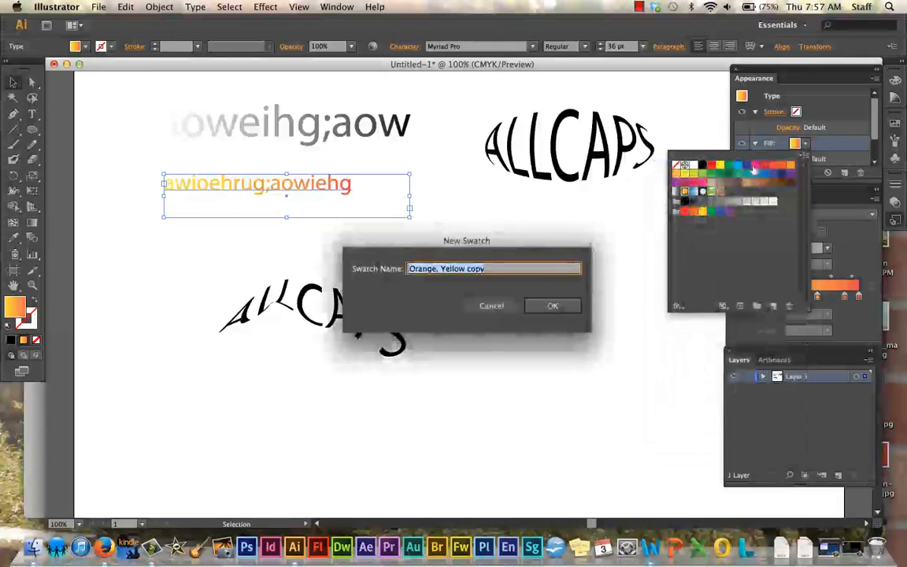
{"action": "key", "text": "BackSpace"}
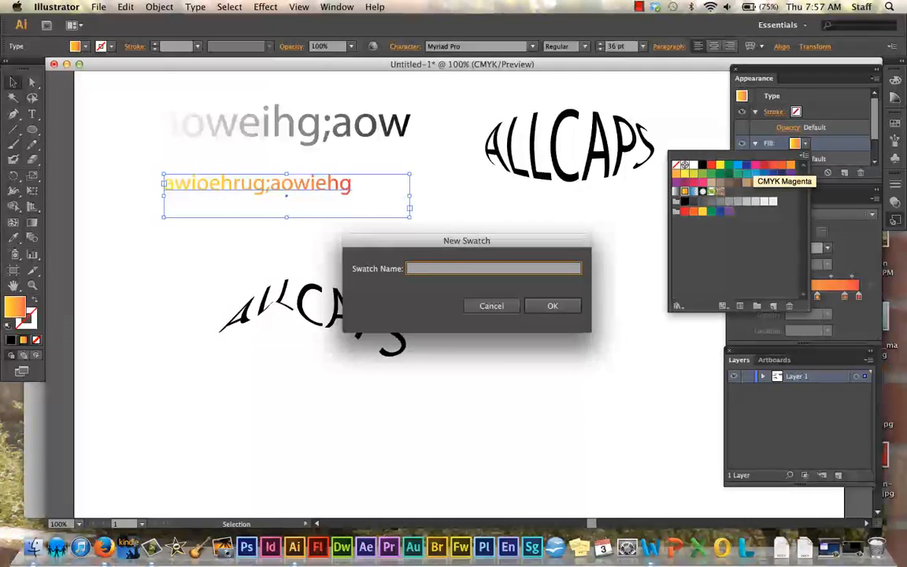
{"action": "type", "text": "Red"}
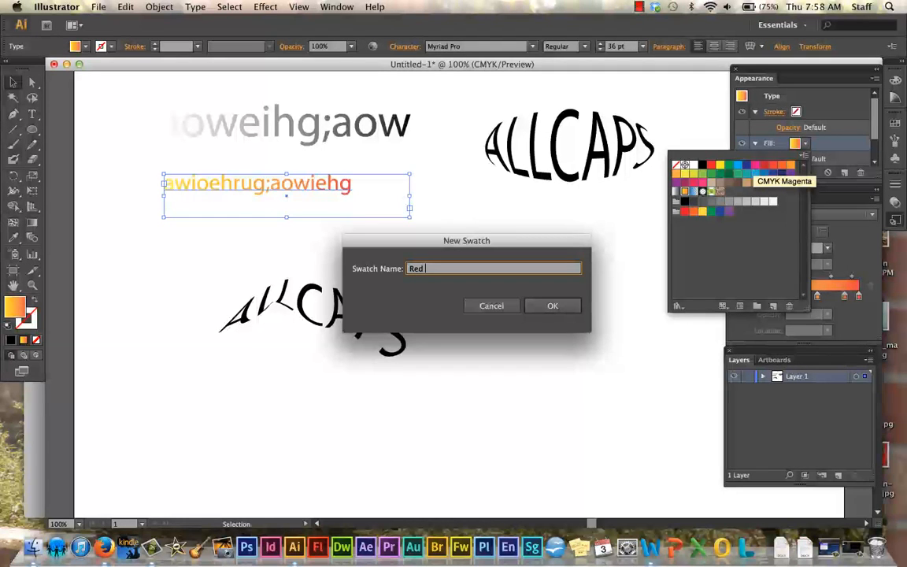
{"action": "type", "text": " to White"}
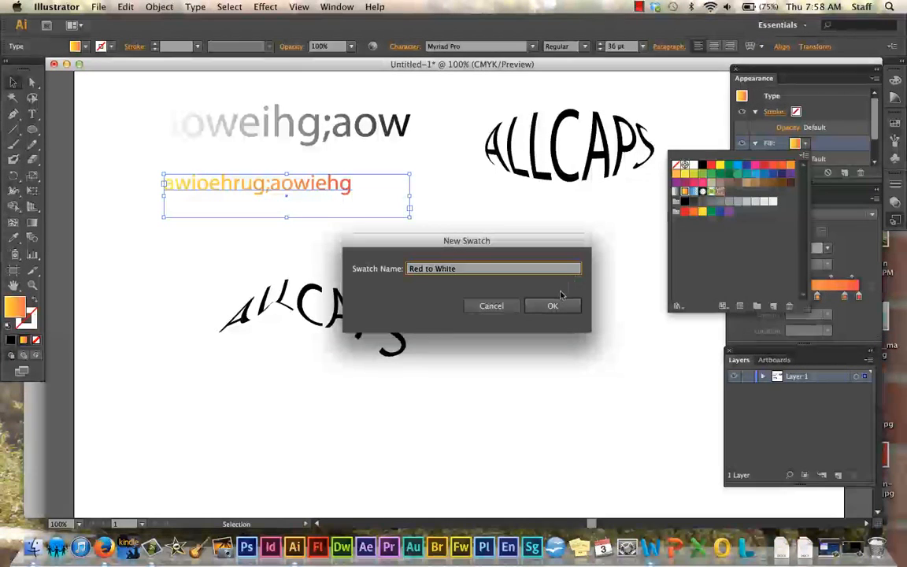
{"action": "left_click", "coordinate": [553, 305]}
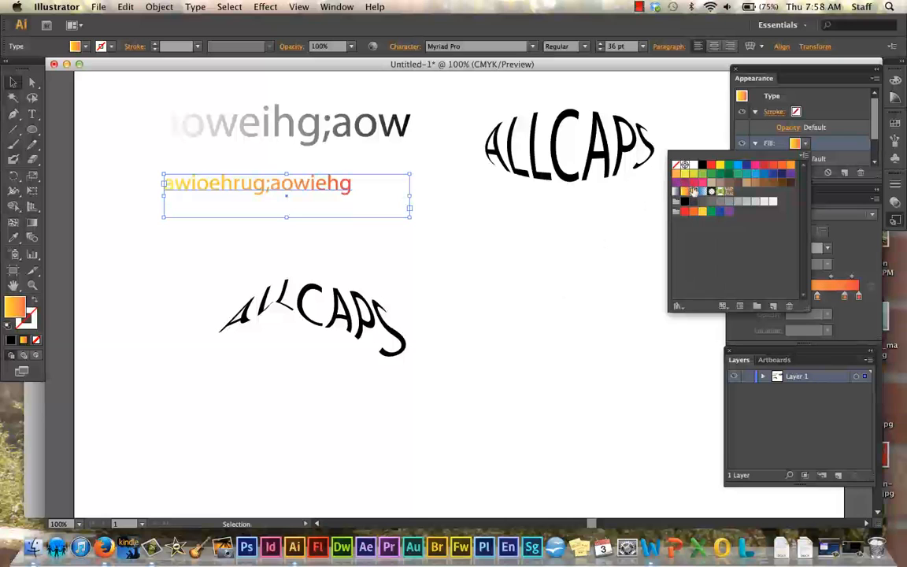
- Apply the Red to White swatch to the text's fill, leaving the swatch options unchanged
{"action": "double_click", "coordinate": [693, 192]}
{"action": "left_click", "coordinate": [487, 306]}
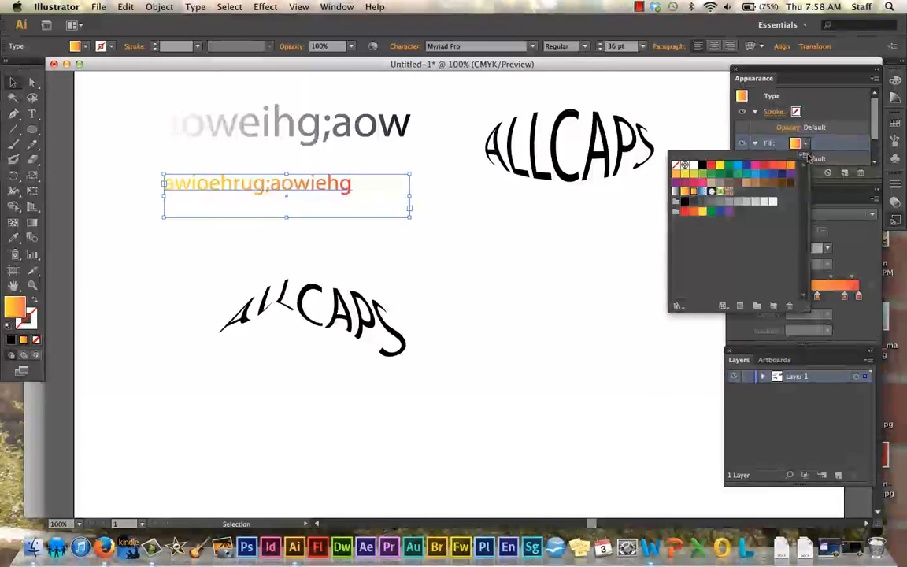
{"action": "left_click", "coordinate": [805, 152]}
{"action": "left_click", "coordinate": [846, 158]}
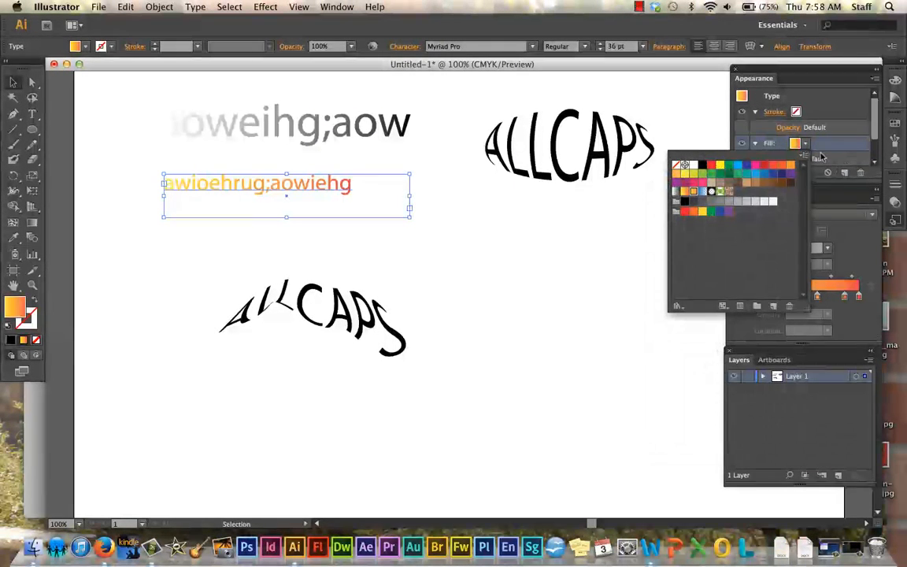
{"action": "left_click", "coordinate": [848, 103]}
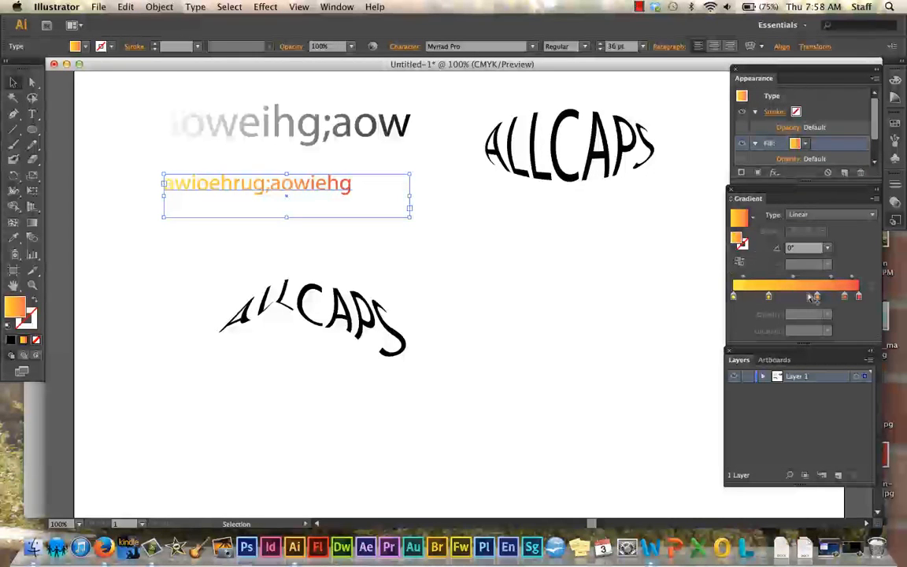
- Rearrange the gradient into three stops, with red at 0%, orange-red at 51.67% and another stop at the far end
{"action": "left_click_drag", "start_coordinate": [769, 297], "coordinate": [733, 297]}
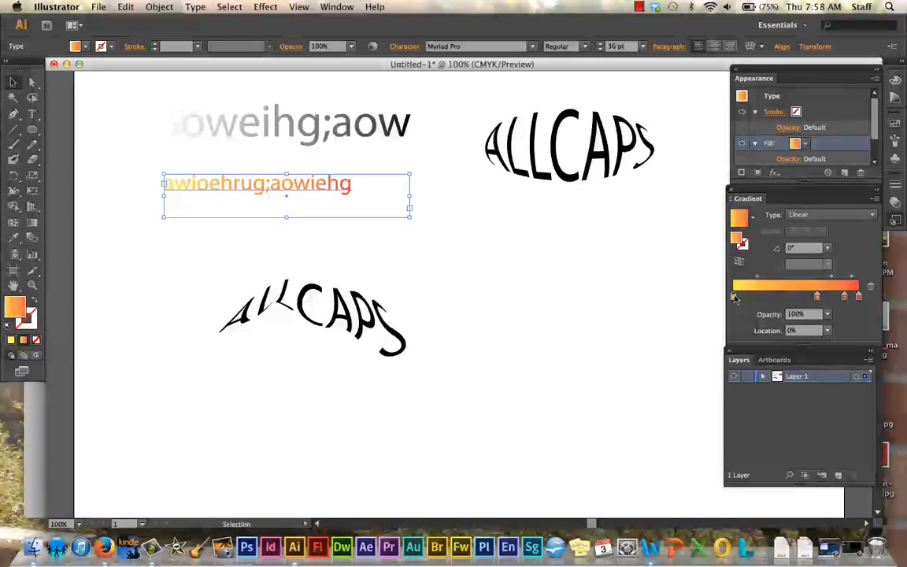
{"action": "mouse_move", "coordinate": [734, 297]}
{"action": "left_mouse_down"}
{"action": "mouse_move", "coordinate": [798, 297]}
{"action": "mouse_move", "coordinate": [734, 297]}
{"action": "left_mouse_up"}
{"action": "left_click_drag", "start_coordinate": [859, 298], "coordinate": [733, 297]}
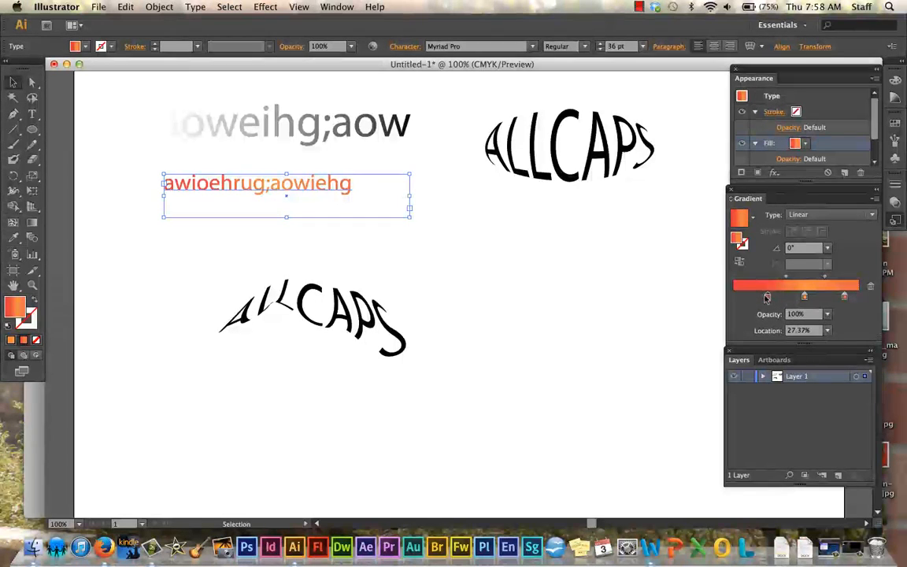
{"action": "left_click_drag", "start_coordinate": [805, 297], "coordinate": [759, 348]}
{"action": "left_click", "coordinate": [857, 297]}
{"action": "left_click_drag", "start_coordinate": [857, 296], "coordinate": [798, 300]}
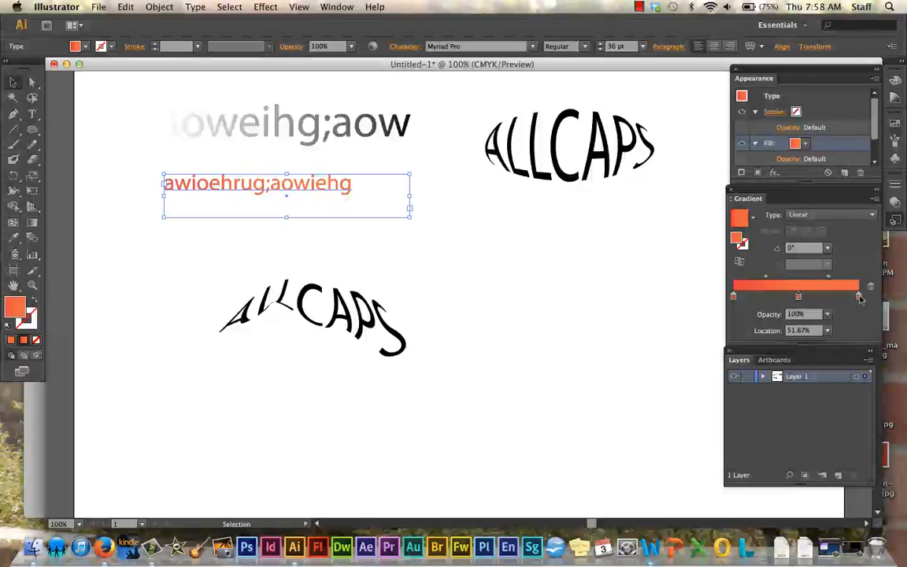
- Set the gradient's end stop at 100% to white
{"action": "double_click", "coordinate": [799, 297]}
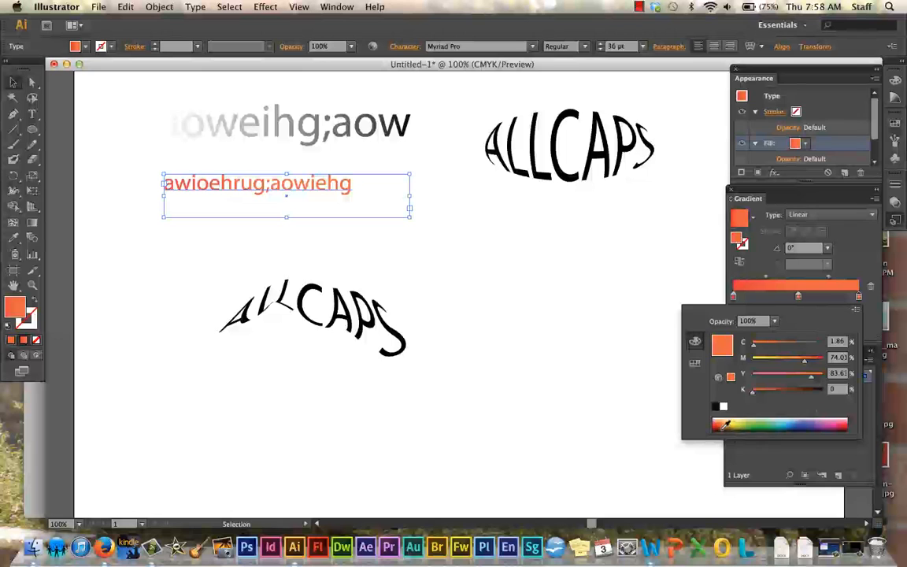
{"action": "left_click", "coordinate": [724, 406]}
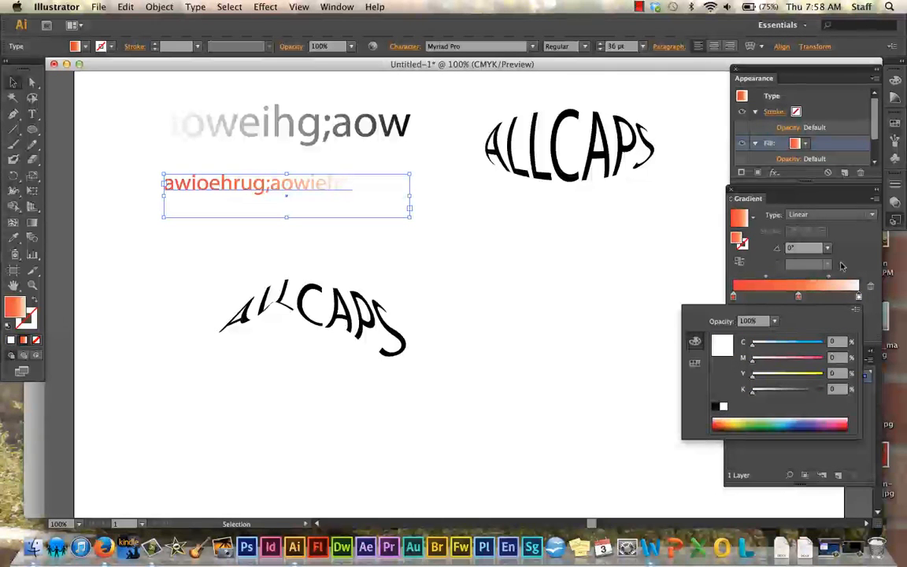
{"action": "left_click", "coordinate": [863, 259]}
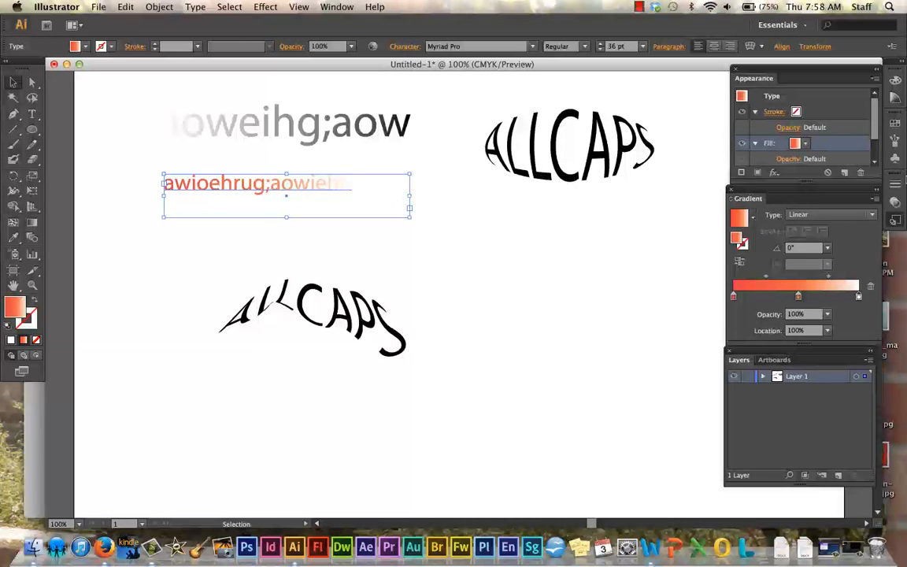
- Look through the saved gradient presets, including the Red to White swatch
{"action": "left_click", "coordinate": [874, 200]}
{"action": "left_click", "coordinate": [867, 236]}
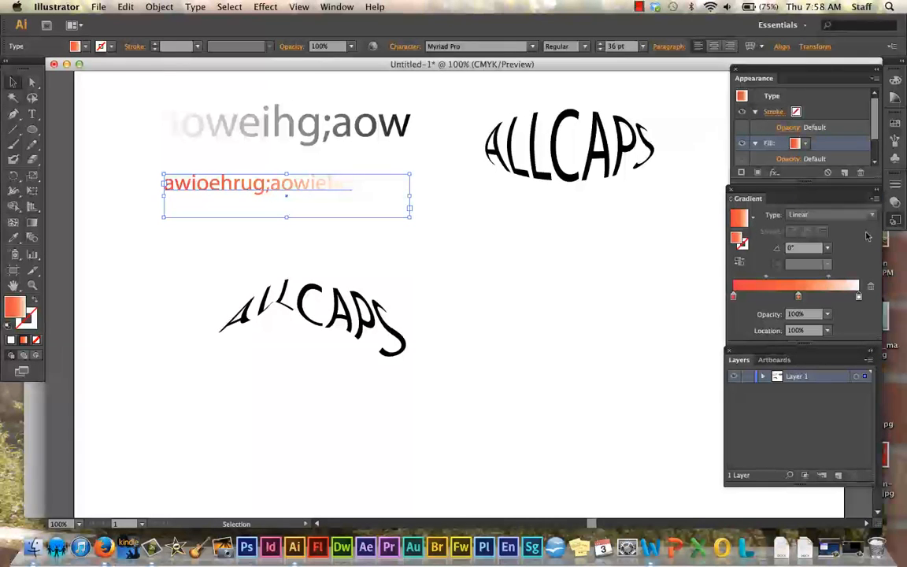
{"action": "left_click", "coordinate": [752, 215]}
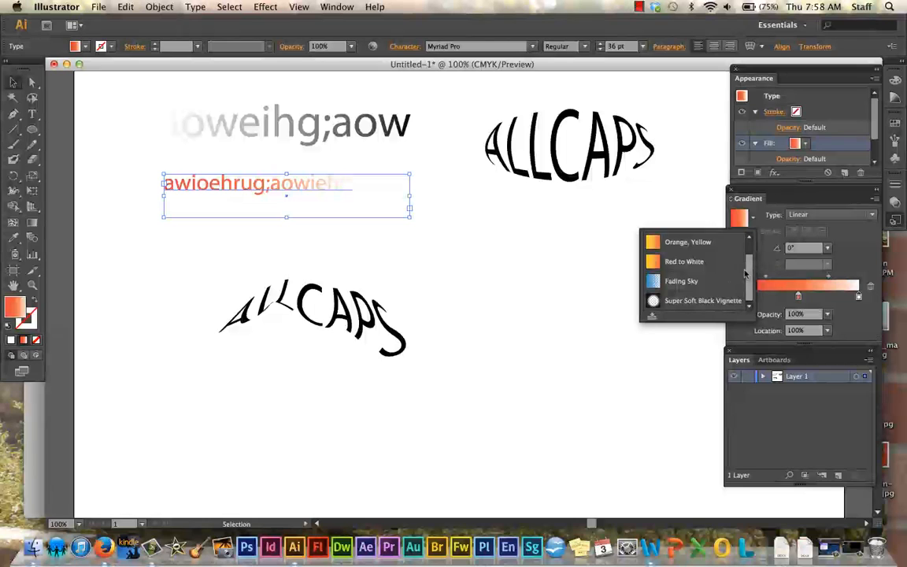
{"action": "scroll", "coordinate": [733, 250], "scroll_direction": "up", "scroll_amount": 2}
{"action": "scroll", "coordinate": [755, 256], "scroll_direction": "down", "scroll_amount": 1}
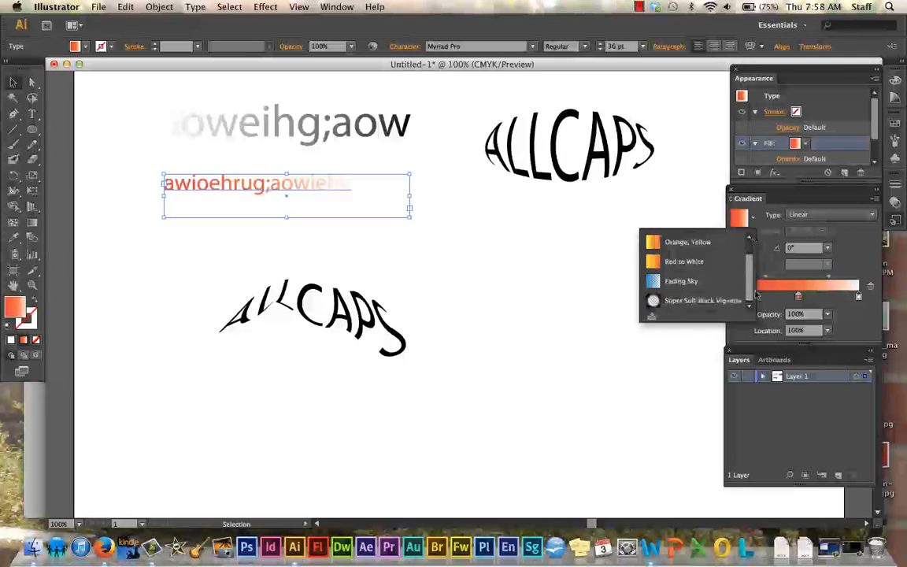
{"action": "scroll", "coordinate": [756, 252], "scroll_direction": "up", "scroll_amount": 1}
{"action": "left_click", "coordinate": [761, 220]}
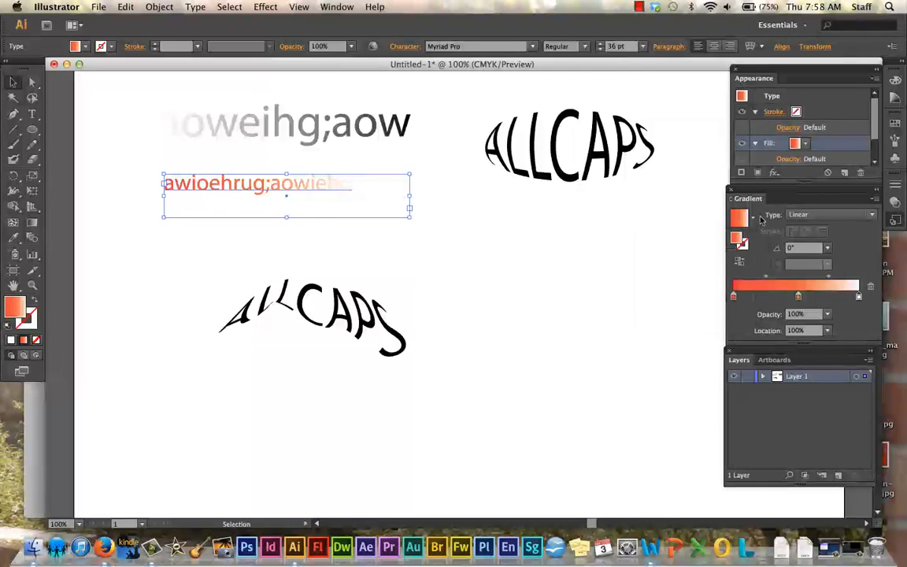
- Reverse the selected text's gradient so it runs from white to red
{"action": "left_click", "coordinate": [741, 261]}
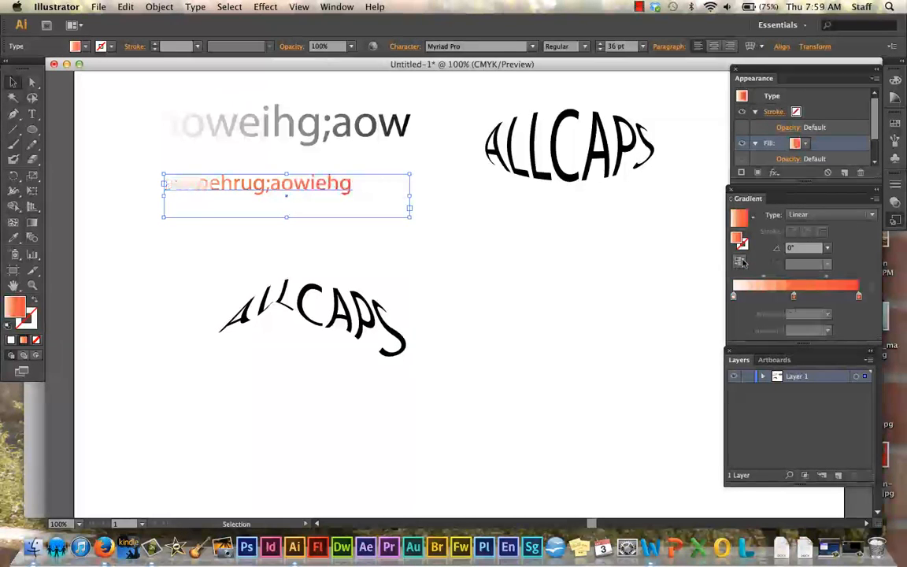
{"action": "left_click", "coordinate": [741, 262]}
{"action": "left_click", "coordinate": [741, 261]}
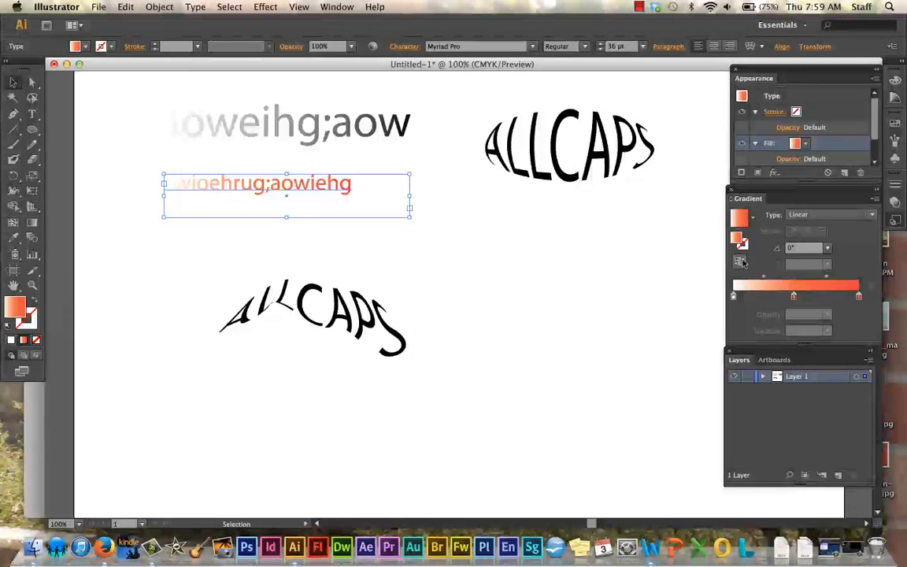
- Try a gradient angle of 90° and change it to 120°
{"action": "left_click", "coordinate": [828, 248]}
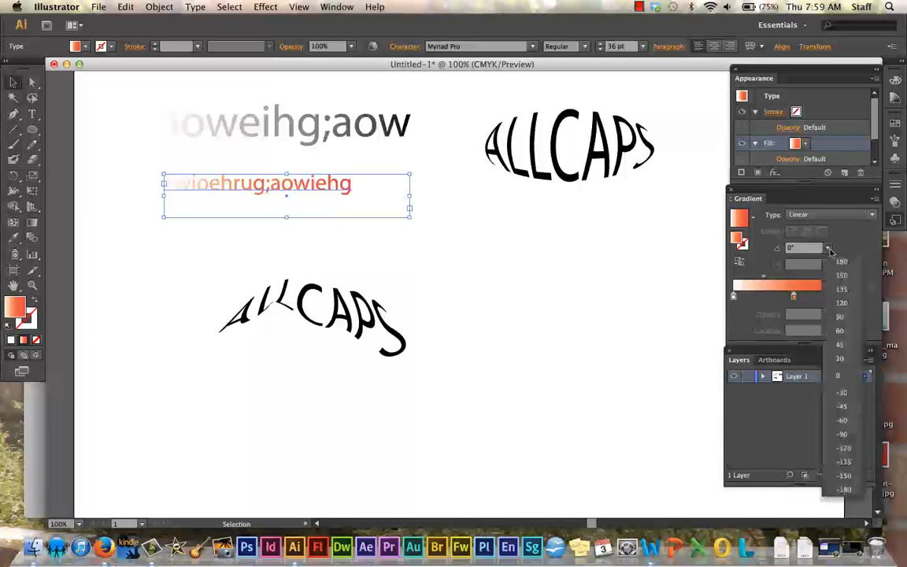
{"action": "left_click", "coordinate": [840, 316]}
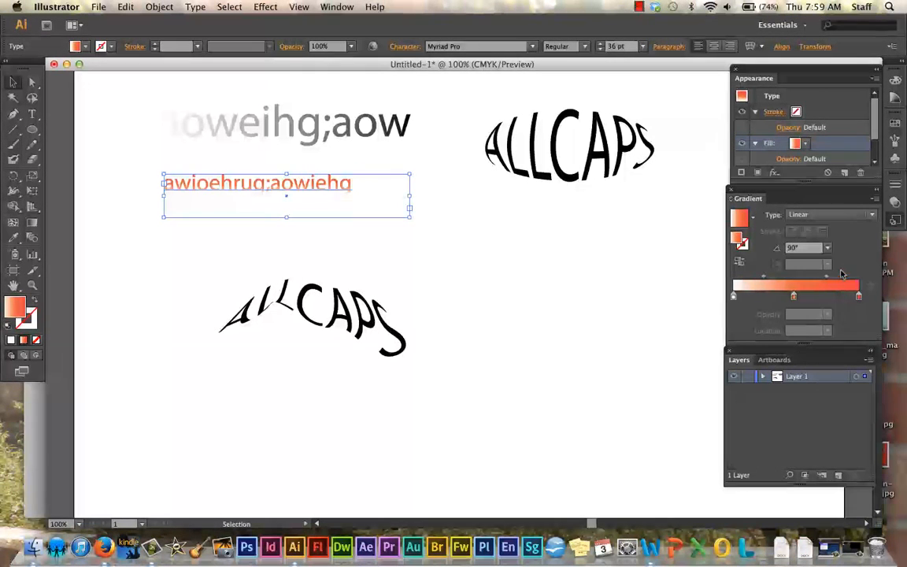
{"action": "left_click", "coordinate": [828, 248]}
{"action": "left_click", "coordinate": [837, 307]}
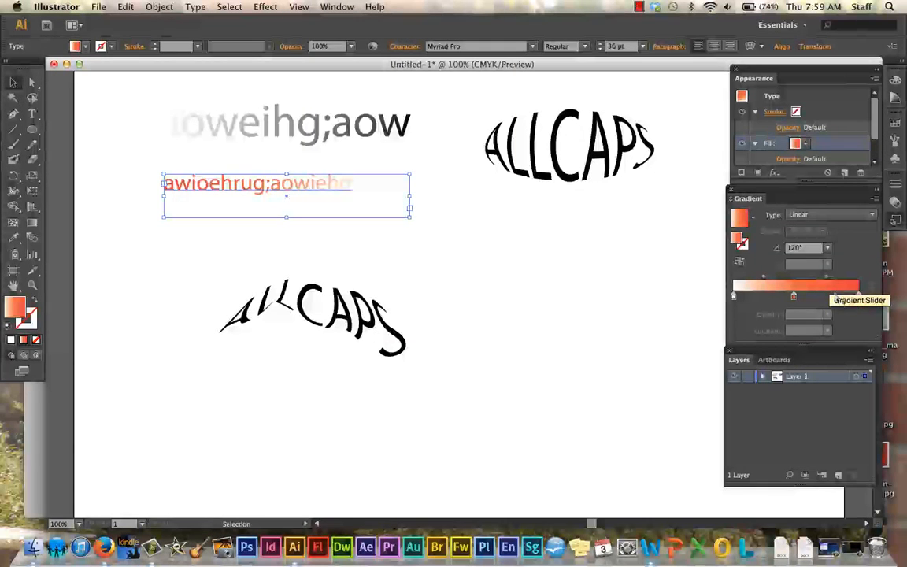
- Replace the gradient's middle stop with two new stops, one at about 30% and the other at 88.18%
{"action": "left_click_drag", "start_coordinate": [795, 297], "coordinate": [768, 328]}
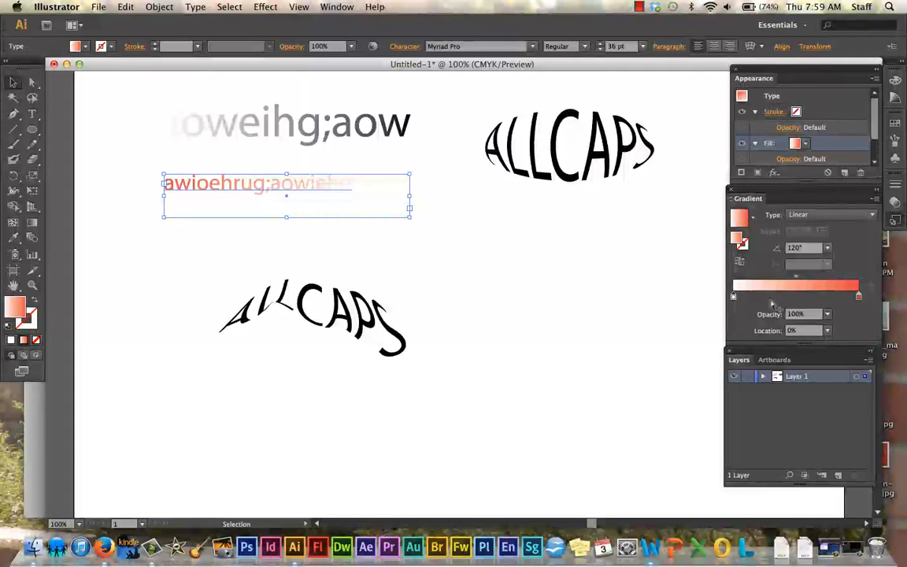
{"action": "left_click", "coordinate": [789, 296]}
{"action": "left_click", "coordinate": [819, 296]}
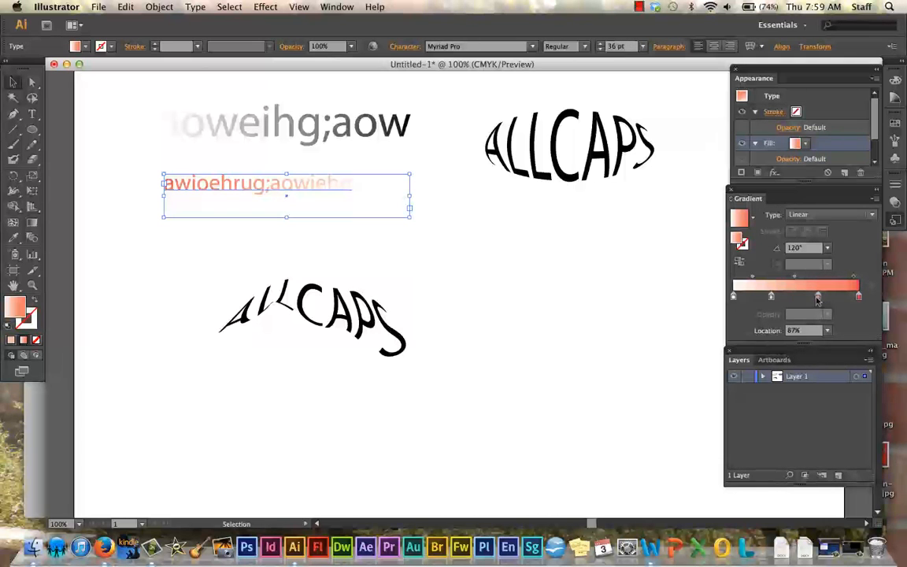
{"action": "left_click_drag", "start_coordinate": [817, 298], "coordinate": [851, 279]}
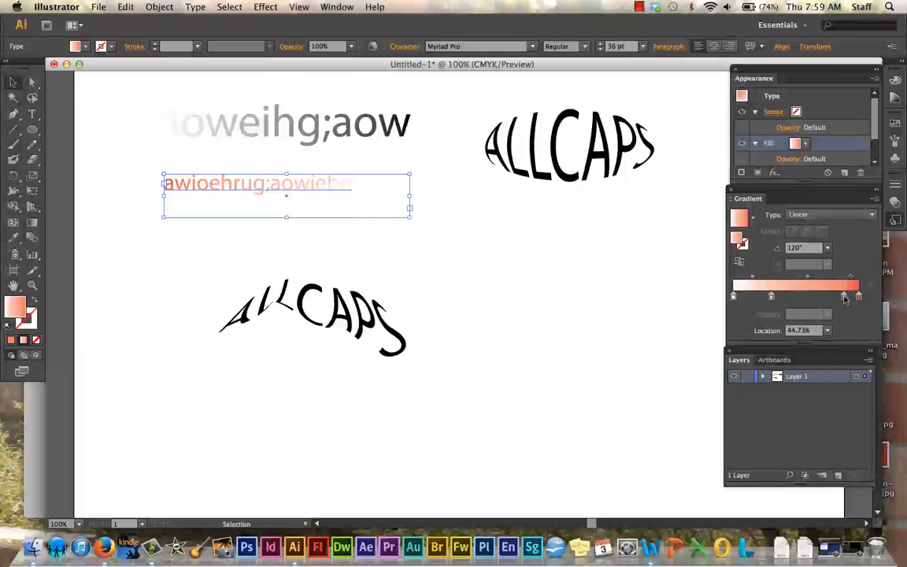
- Recolor the 88.18% gradient stop to blue, about C 94.9, M 89.8, Y 0, K 0
{"action": "double_click", "coordinate": [844, 297]}
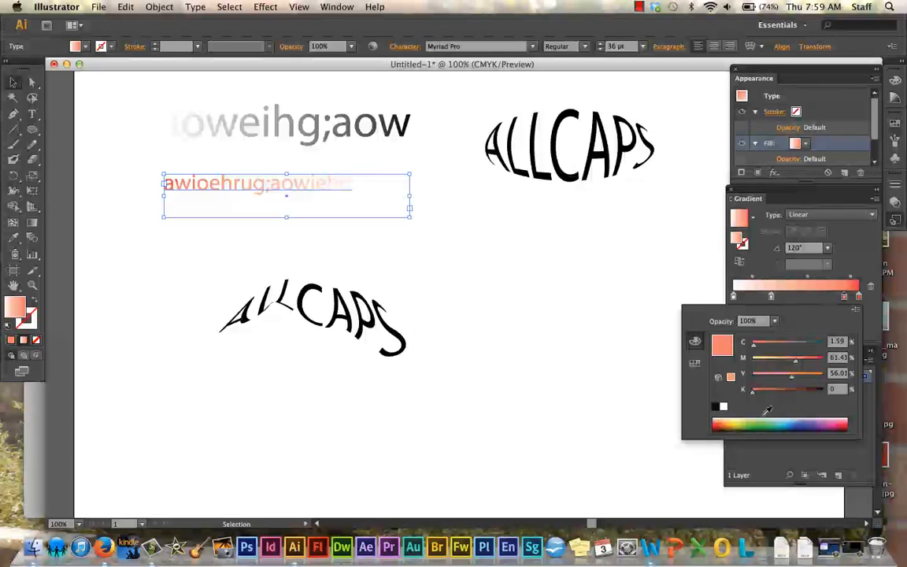
{"action": "left_click", "coordinate": [807, 422]}
{"action": "left_click", "coordinate": [808, 425]}
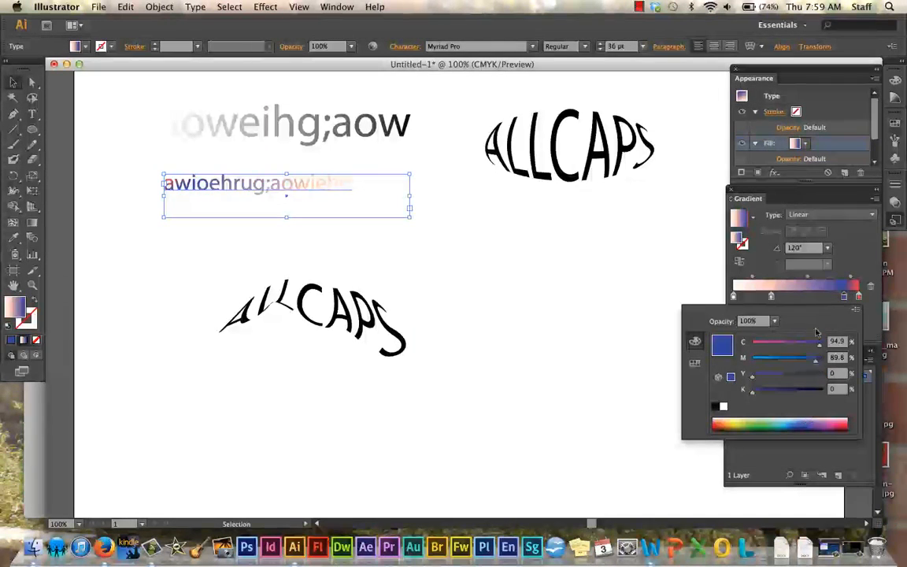
{"action": "left_click", "coordinate": [860, 257]}
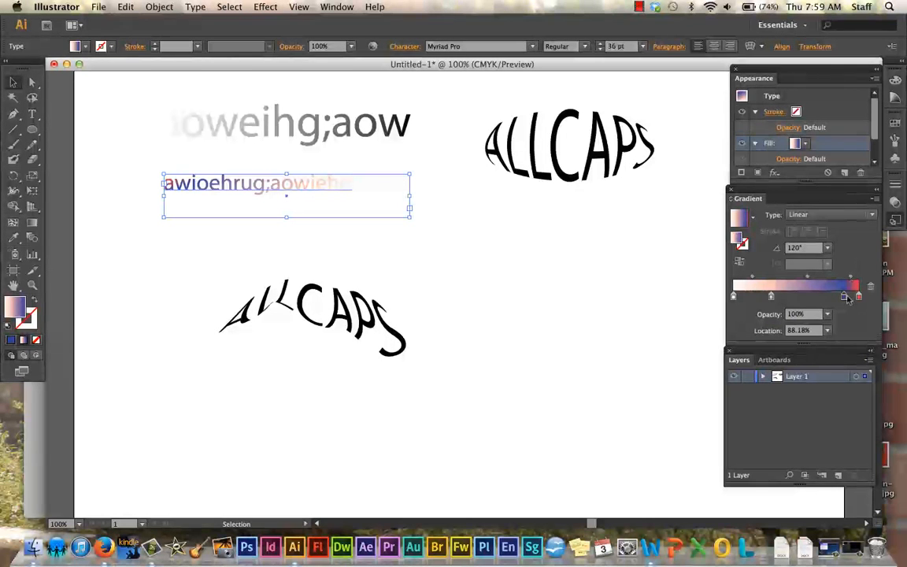
- Move the blue stop to 66.11% and set the midpoint between it and the red stop to 53.39%
{"action": "left_click_drag", "start_coordinate": [852, 277], "coordinate": [847, 278]}
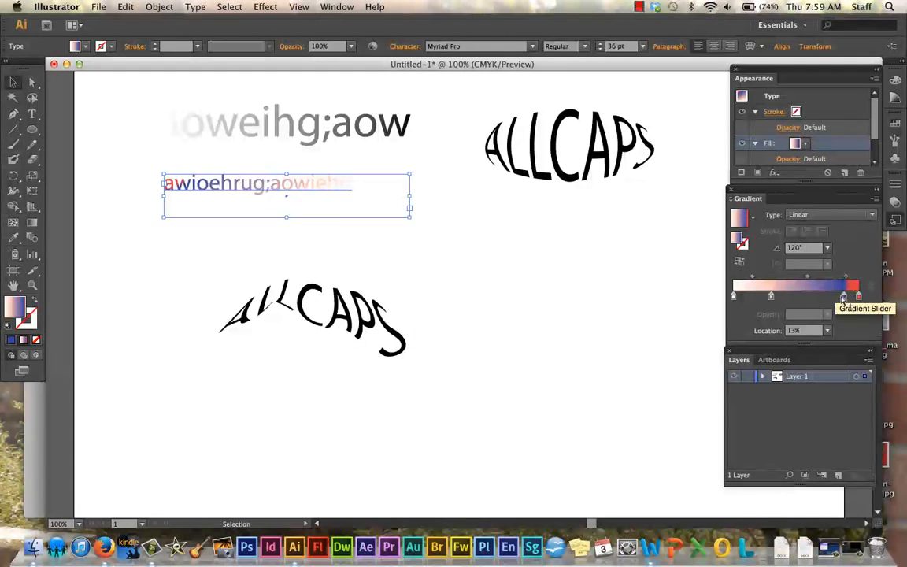
{"action": "left_click_drag", "start_coordinate": [844, 296], "coordinate": [816, 296]}
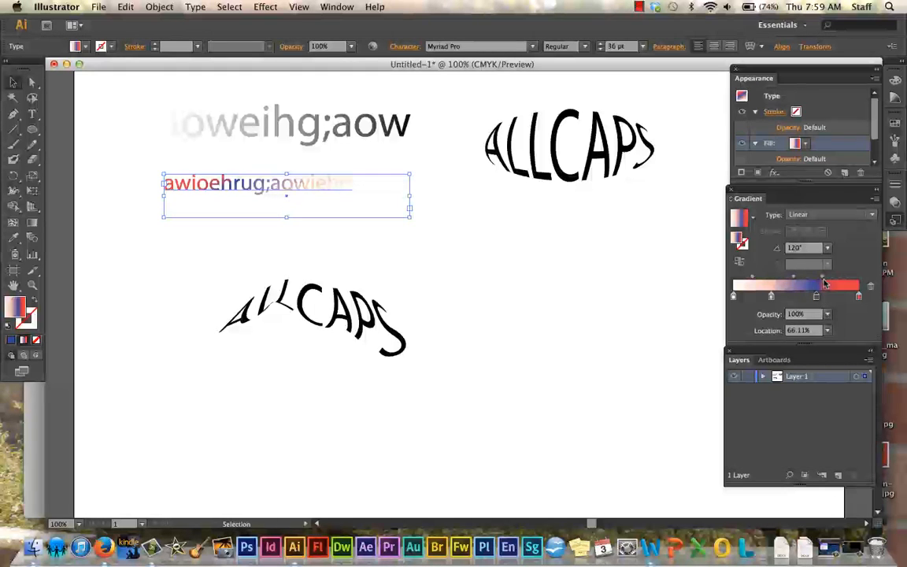
{"action": "left_click", "coordinate": [824, 277]}
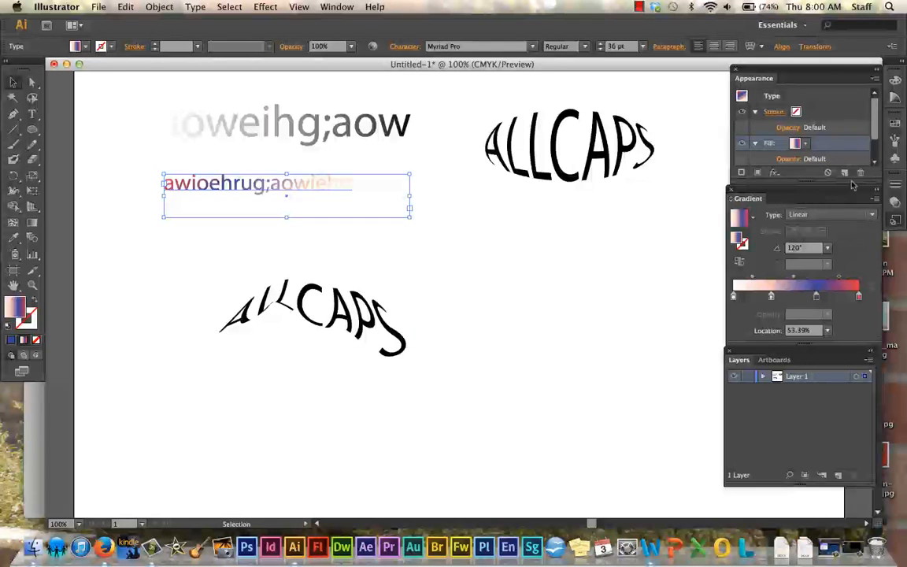
- Float the Swatches panel over the artboard and add the current gradient fill to it as a swatch
{"action": "left_click", "coordinate": [895, 125]}
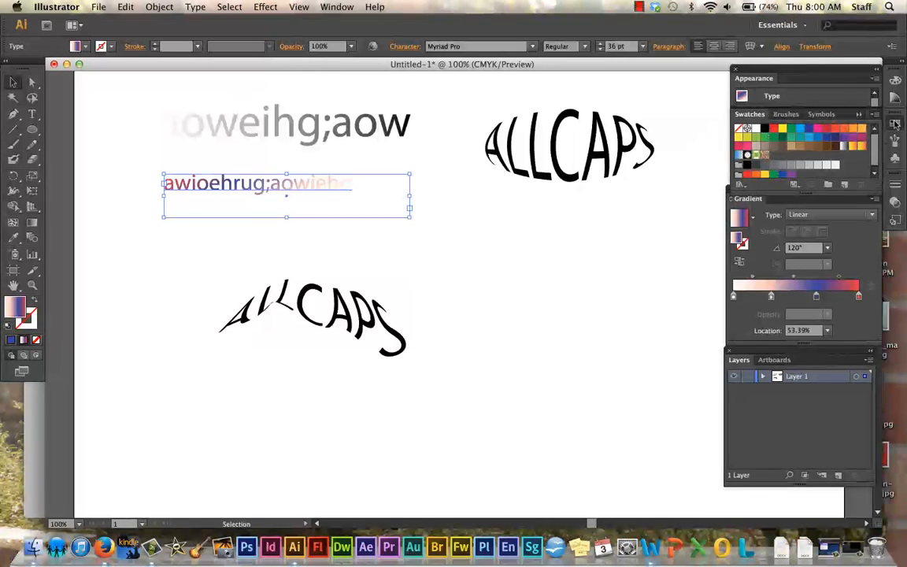
{"action": "left_click_drag", "start_coordinate": [761, 117], "coordinate": [567, 206]}
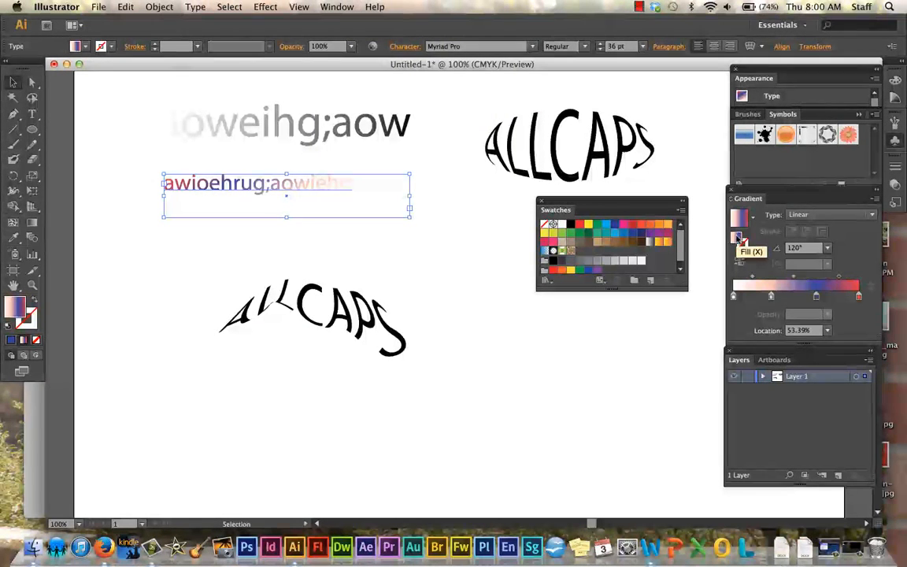
{"action": "left_click_drag", "start_coordinate": [744, 240], "coordinate": [580, 251]}
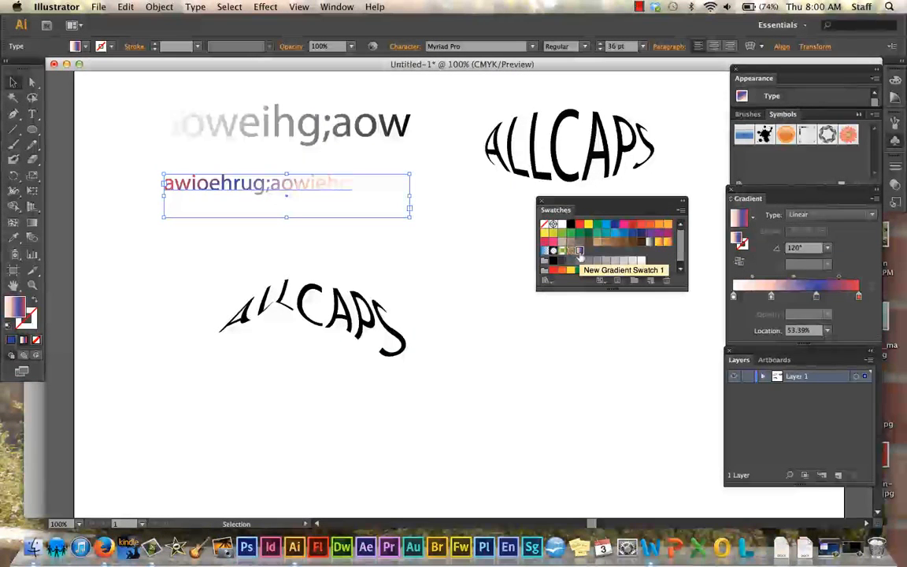
- Rename the new gradient swatch "Red, Violet, White" and close the floating Swatches panel
{"action": "double_click", "coordinate": [579, 252]}
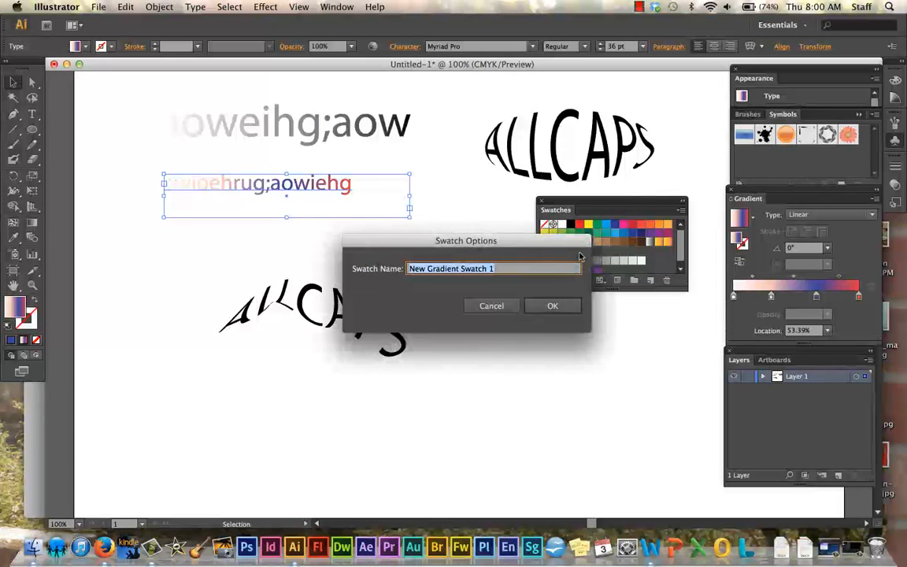
{"action": "type", "text": "Red"}
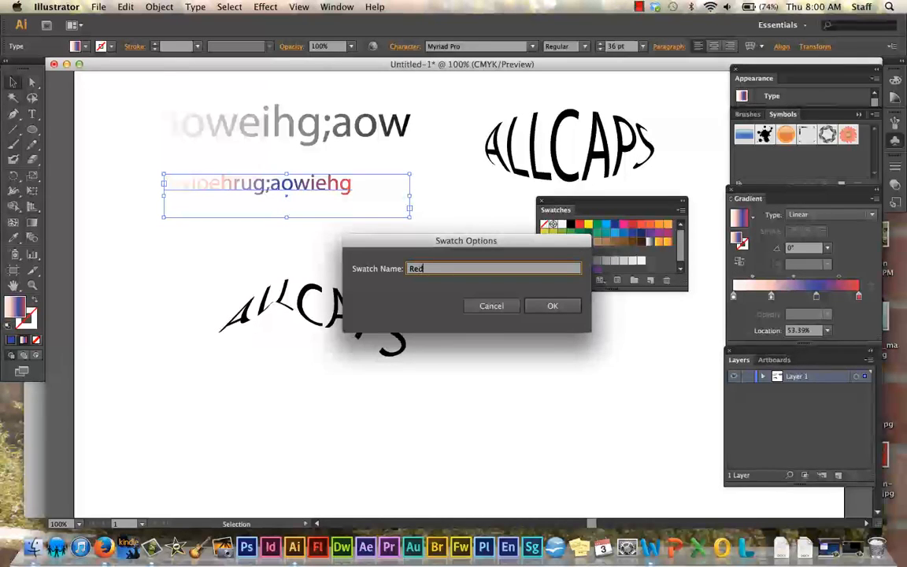
{"action": "type", "text": ", Violet, White"}
{"action": "key", "text": "Return"}
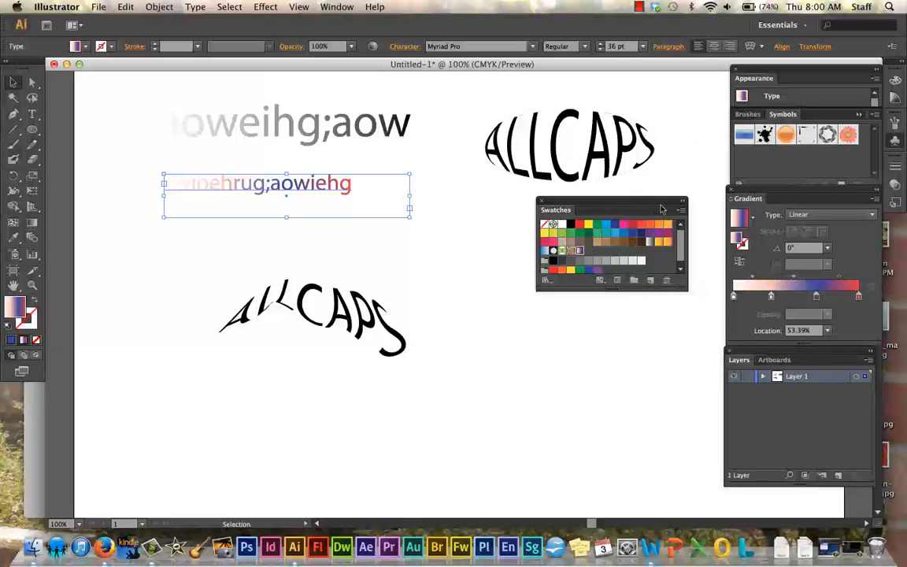
{"action": "left_click", "coordinate": [541, 201]}
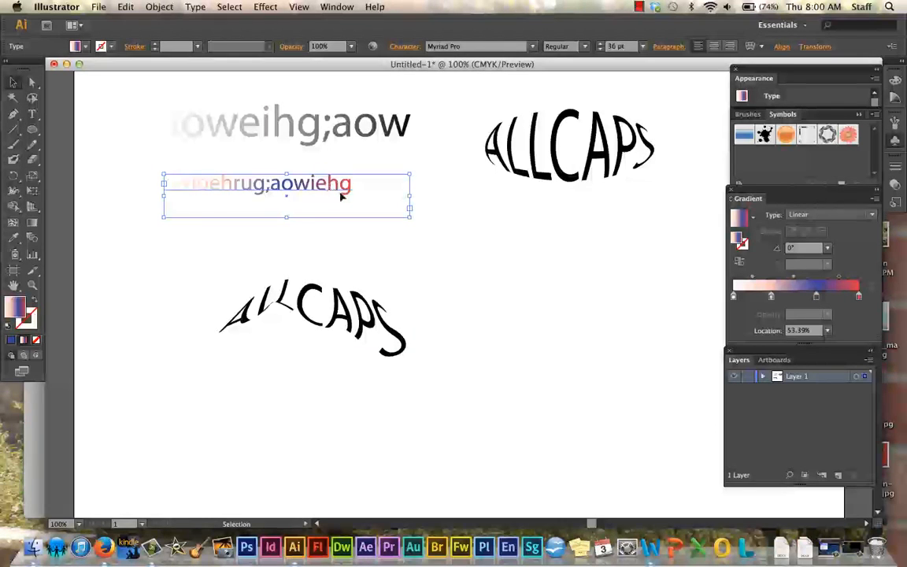
- Reverse the gray gradient on the larger text above so it runs from black to white, and deselect it
{"action": "left_click", "coordinate": [302, 119]}
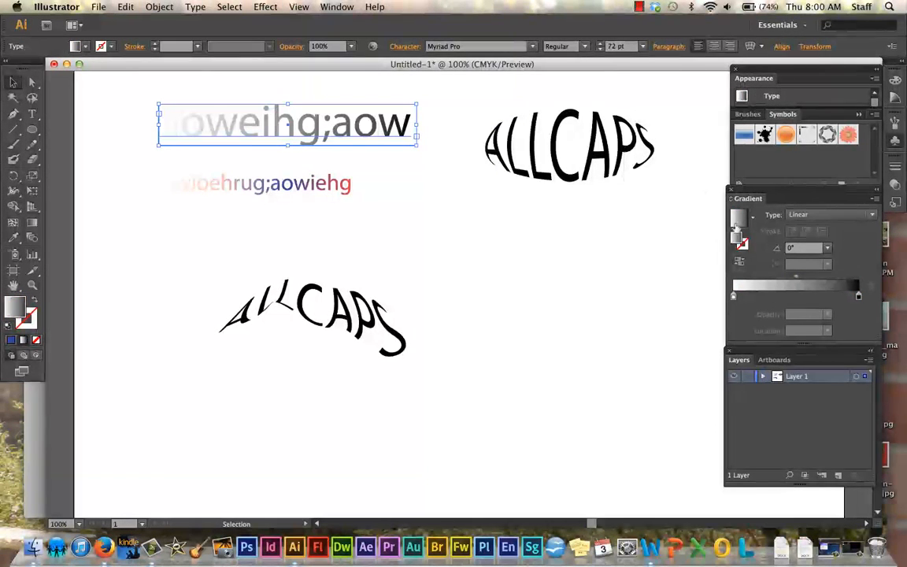
{"action": "left_click", "coordinate": [805, 287]}
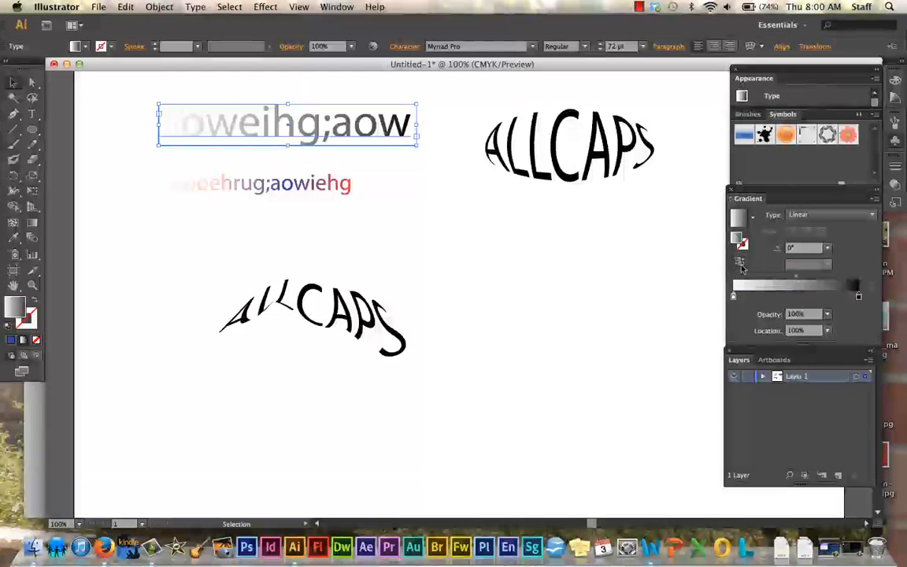
{"action": "left_click", "coordinate": [740, 260]}
{"action": "left_click", "coordinate": [468, 258]}
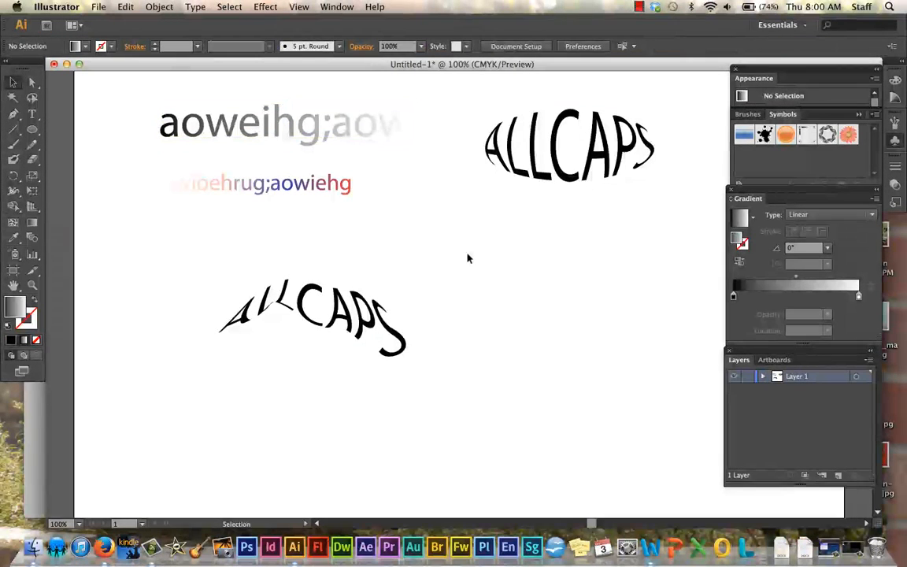
{"action": "key", "text": "super+Tab"}
{"action": "left_click", "coordinate": [171, 5]}
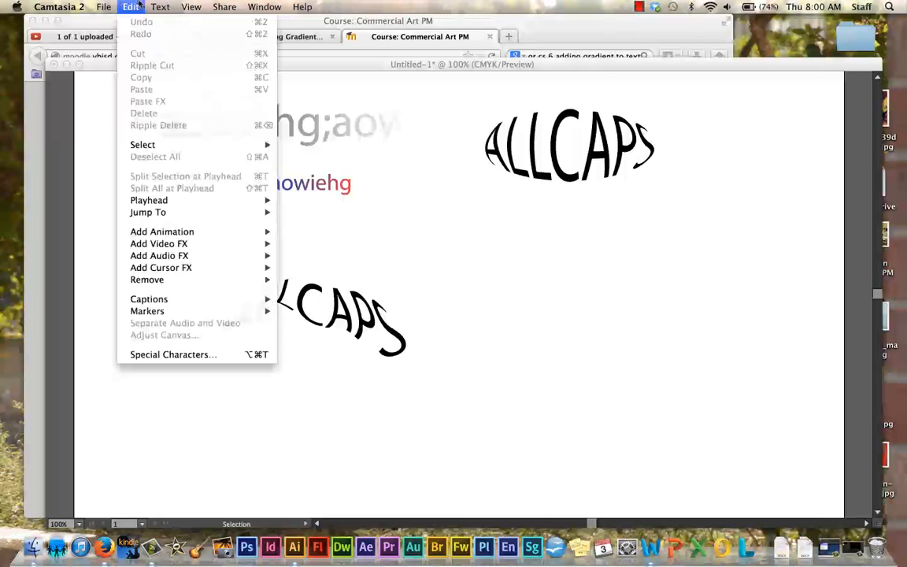